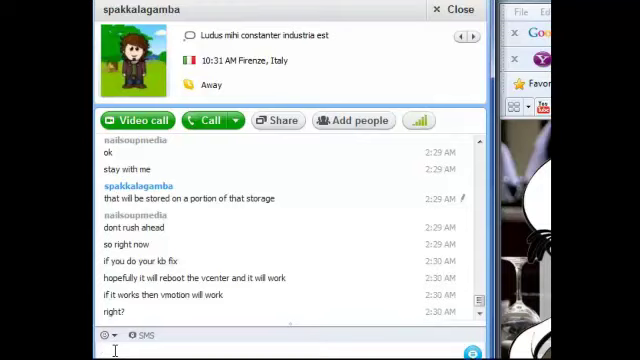
text(right?)
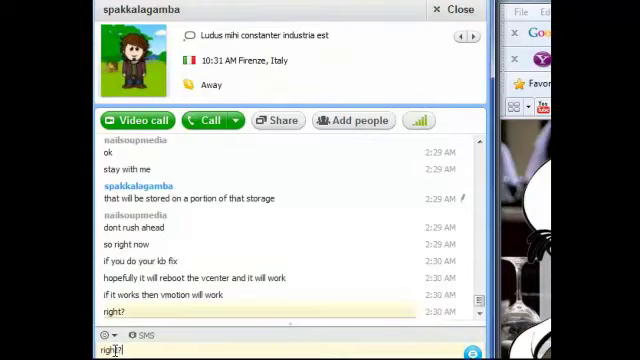
Rework the recalled 'right?' message into 'right? is that correct' and save the edit
key(BackSpace)
key(BackSpace)
key(BackSpace)
key(BackSpace)
key(BackSpace)
key(BackSpace)
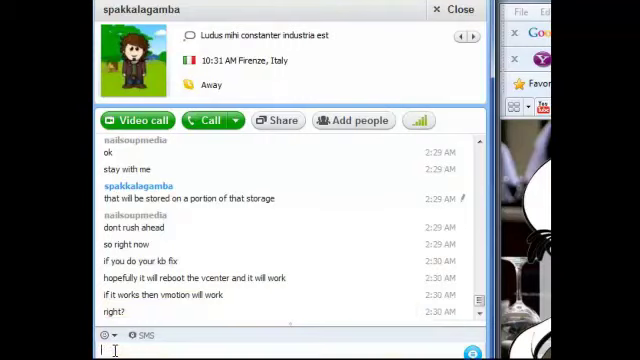
text(is that)
key(BackSpace)
key(BackSpace)
key(BackSpace)
text(right? )
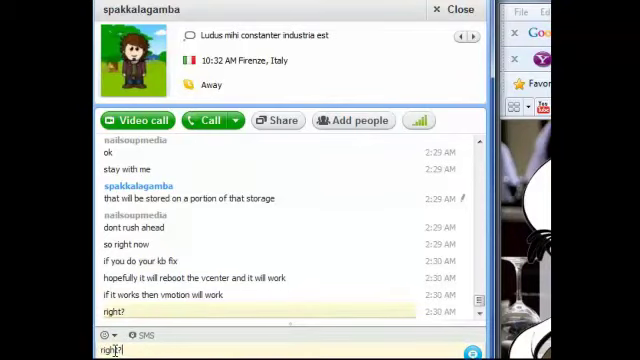
text(is that cor)
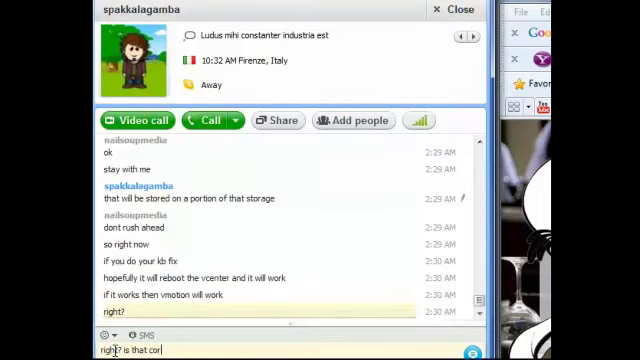
text(rect)
key(Return)
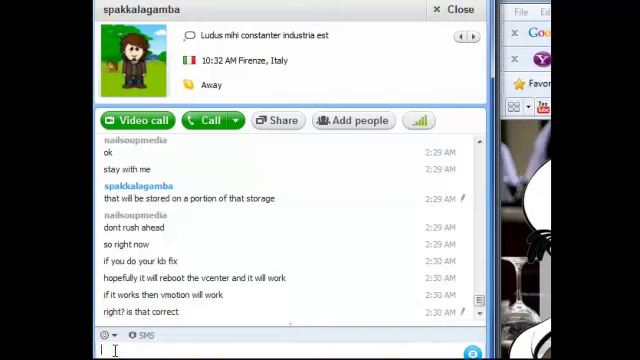